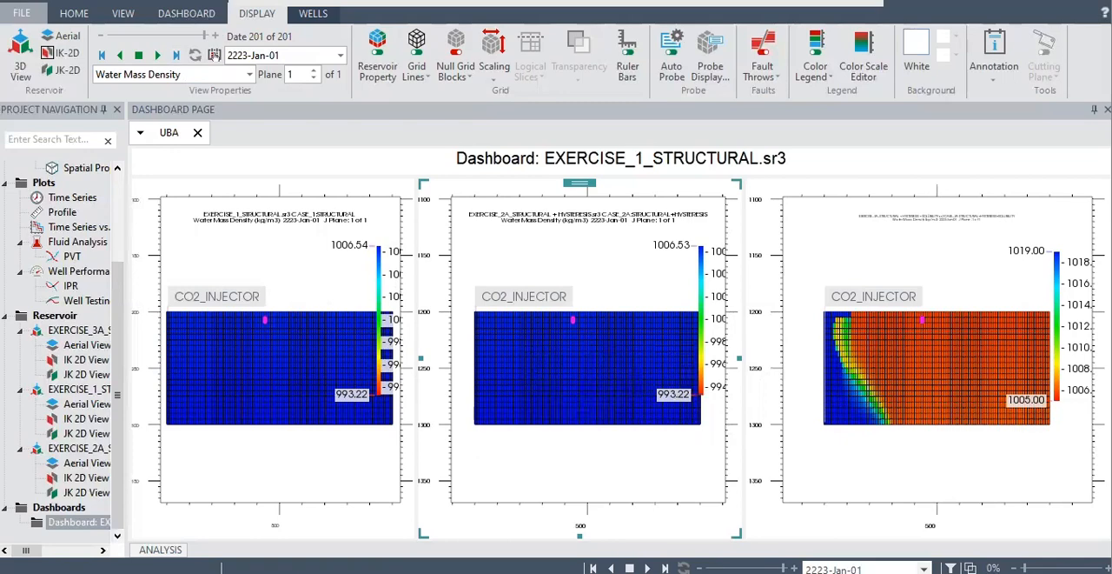
Create a time series plot of the Special History parameter CO2 Super-Critical (mol) from the 3A Structural + Hysteresis + Solubility case.
double_click(87, 200)
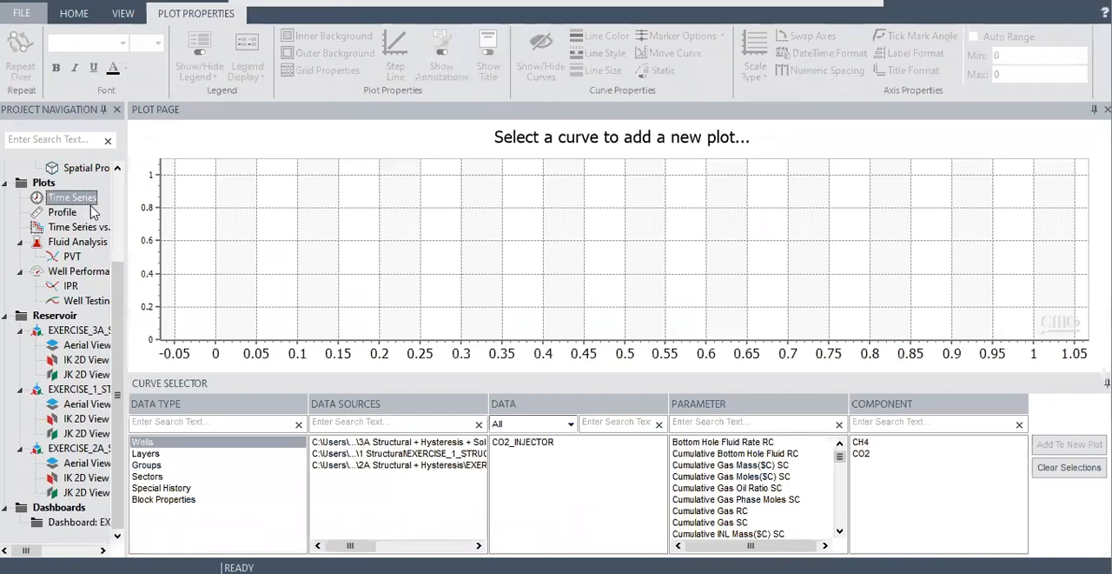
click(191, 489)
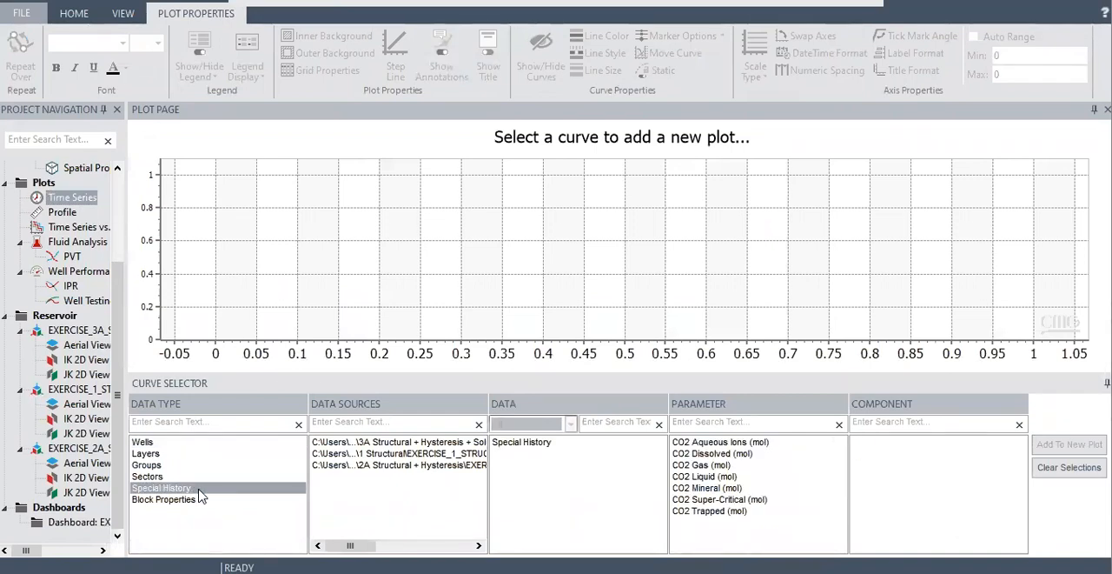
click(382, 442)
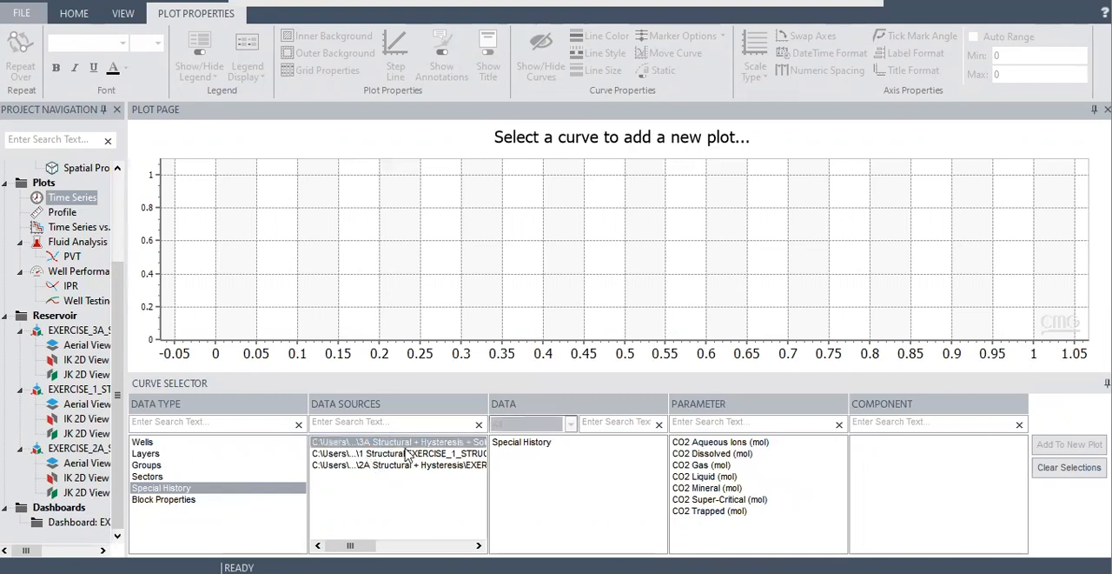
click(539, 445)
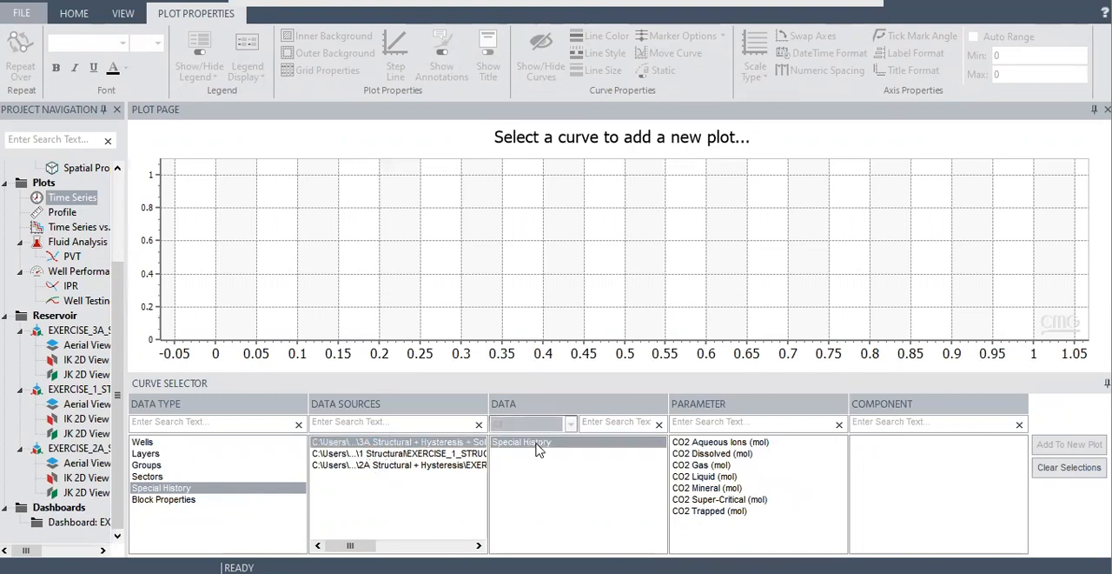
click(715, 500)
click(1067, 445)
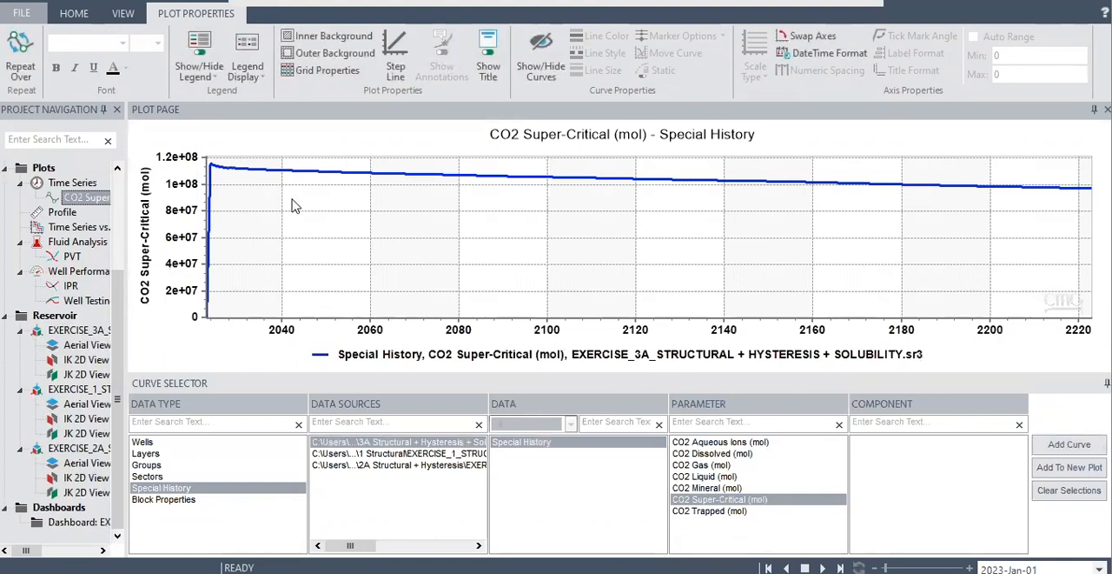
Add the CO2 Trapped (mol) curve of the 3A case to the CO2 Super-Critical plot.
mouse_move(224, 176)
click(706, 512)
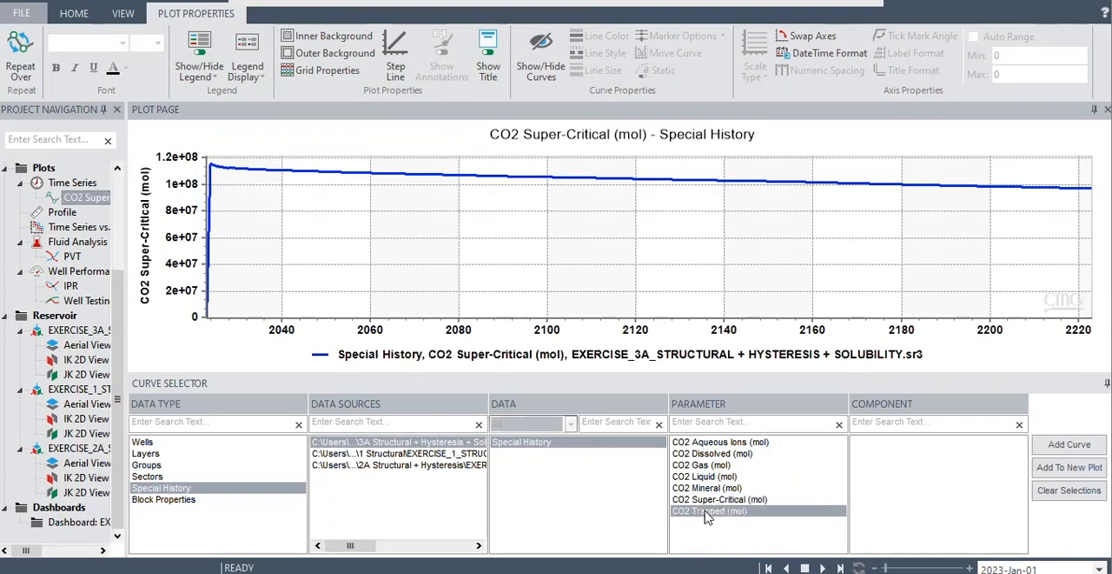
click(1069, 445)
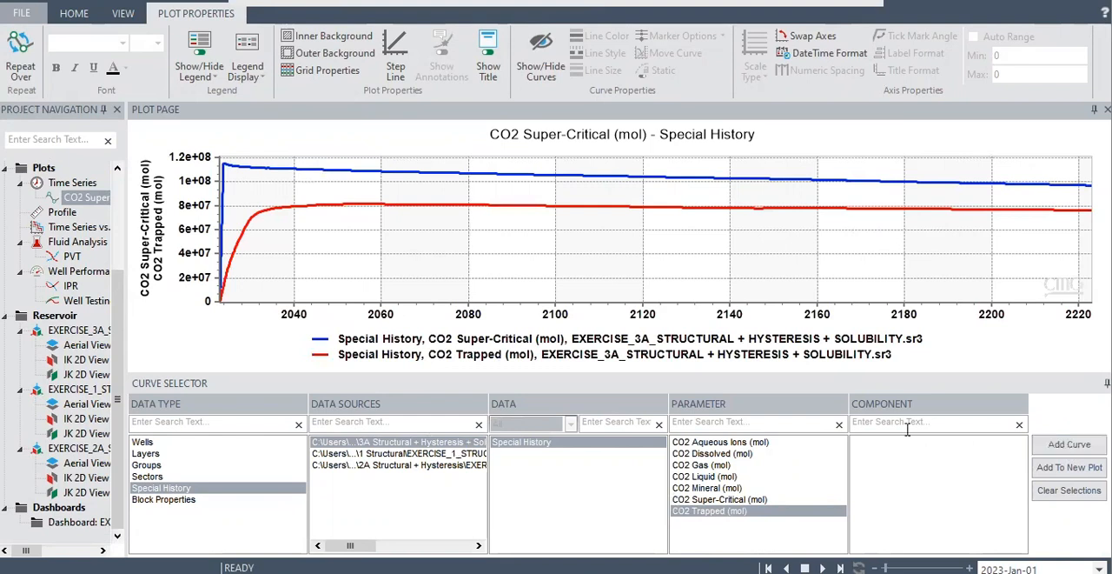
Add the CO2 Mineral, CO2 Liquid and CO2 Gas curves of the 3A case to the plot.
click(720, 489)
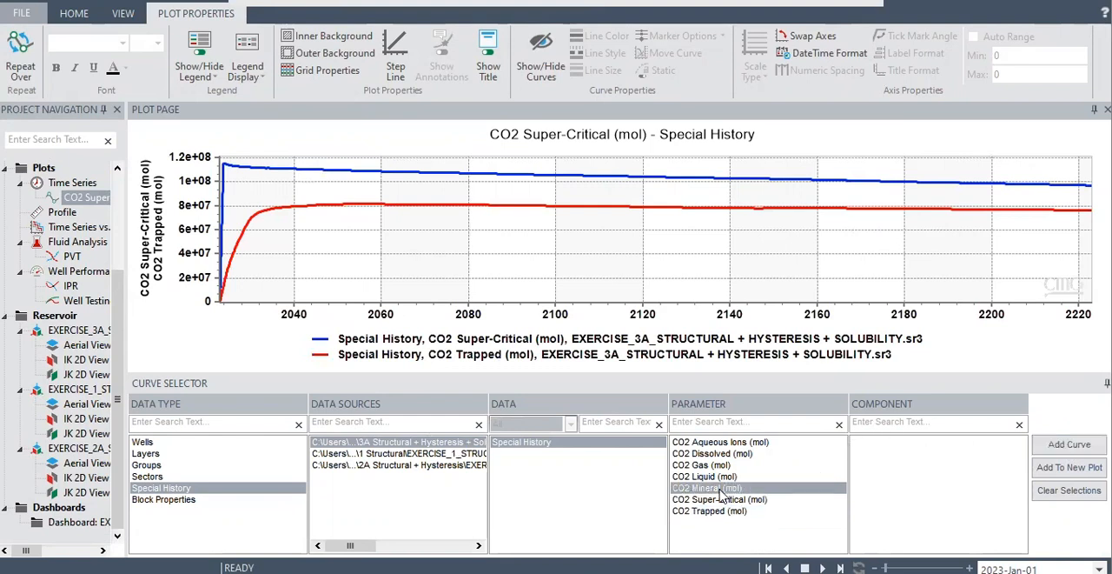
click(1070, 447)
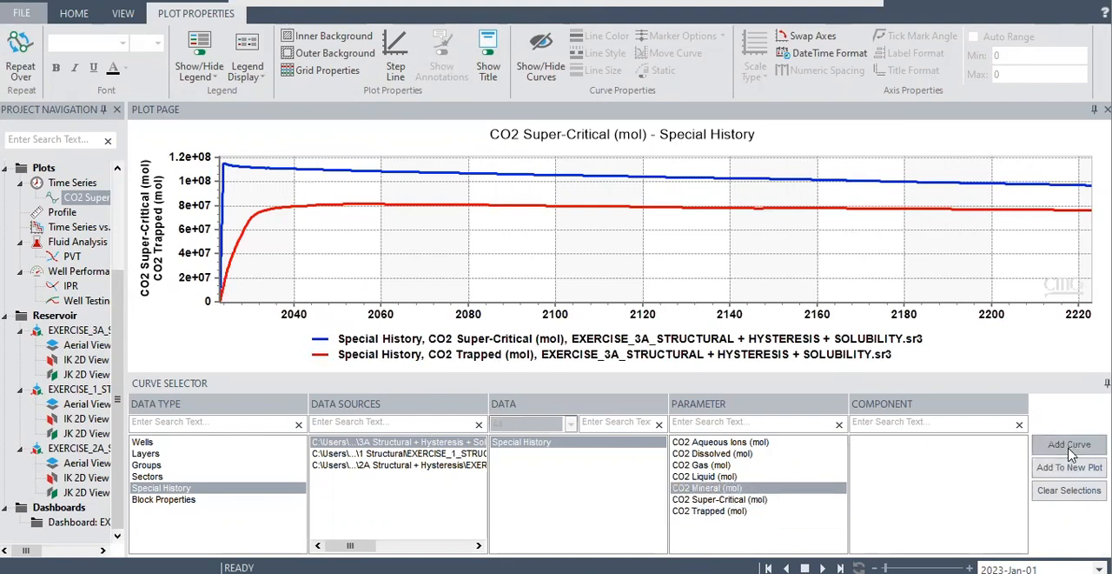
click(724, 477)
click(1062, 450)
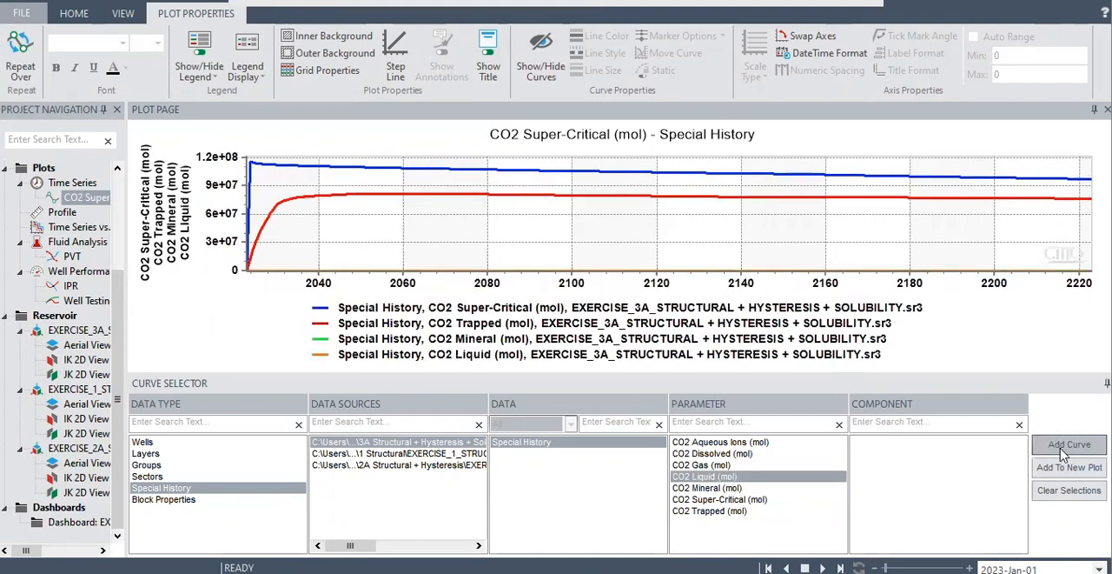
click(718, 466)
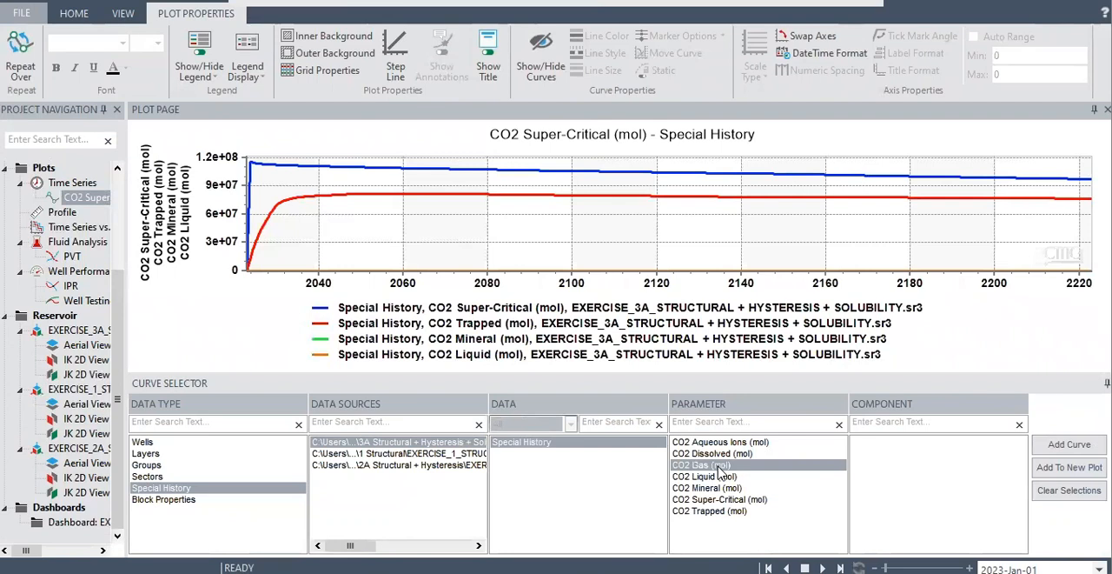
click(1039, 442)
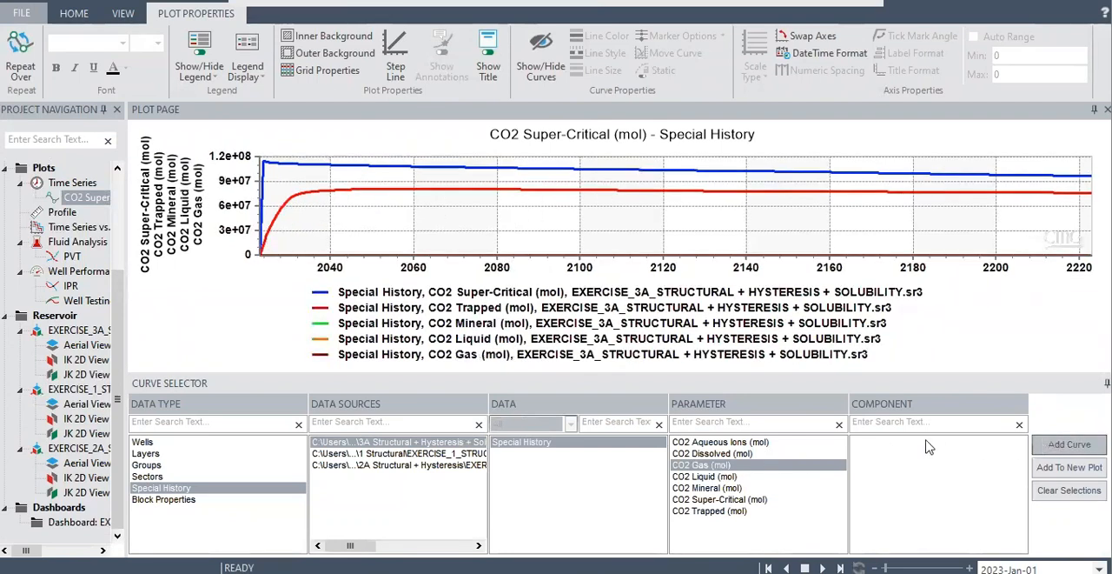
Add the CO2 Aqueous Ions and CO2 Dissolved curves of the 3A case to the plot.
click(721, 443)
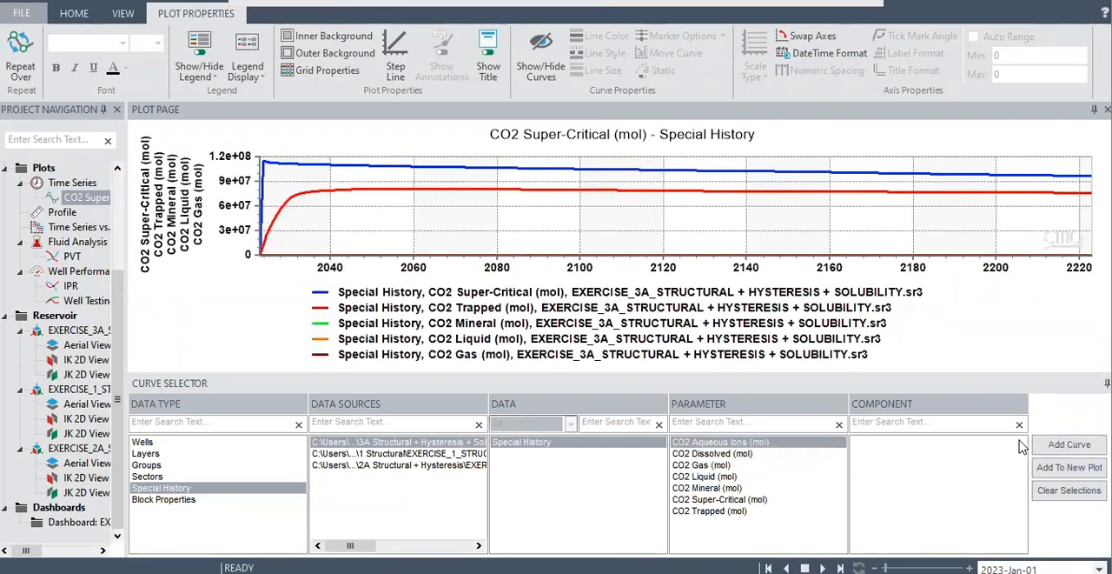
click(1065, 444)
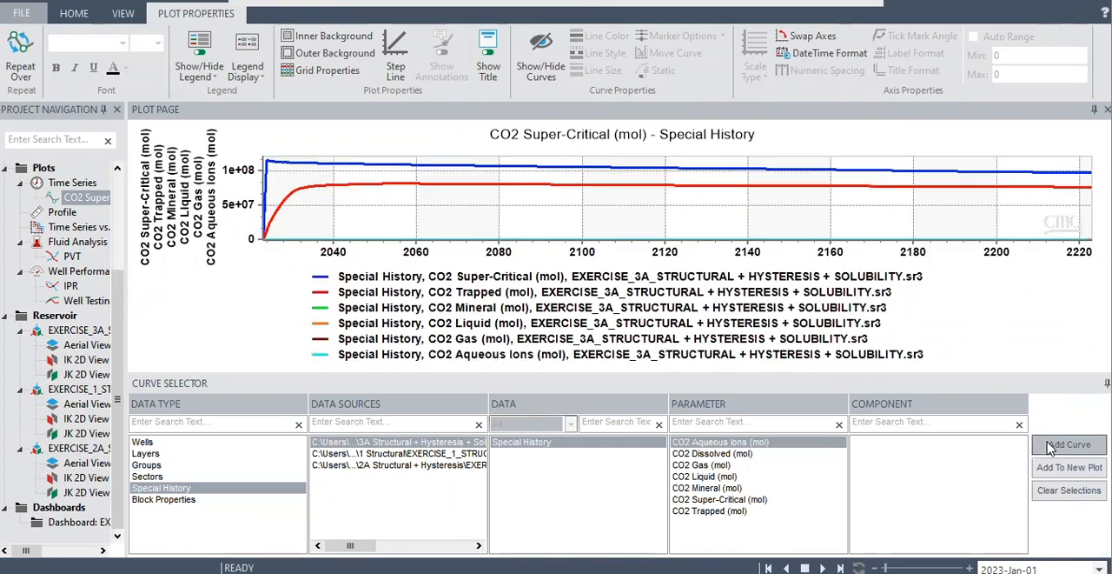
click(737, 454)
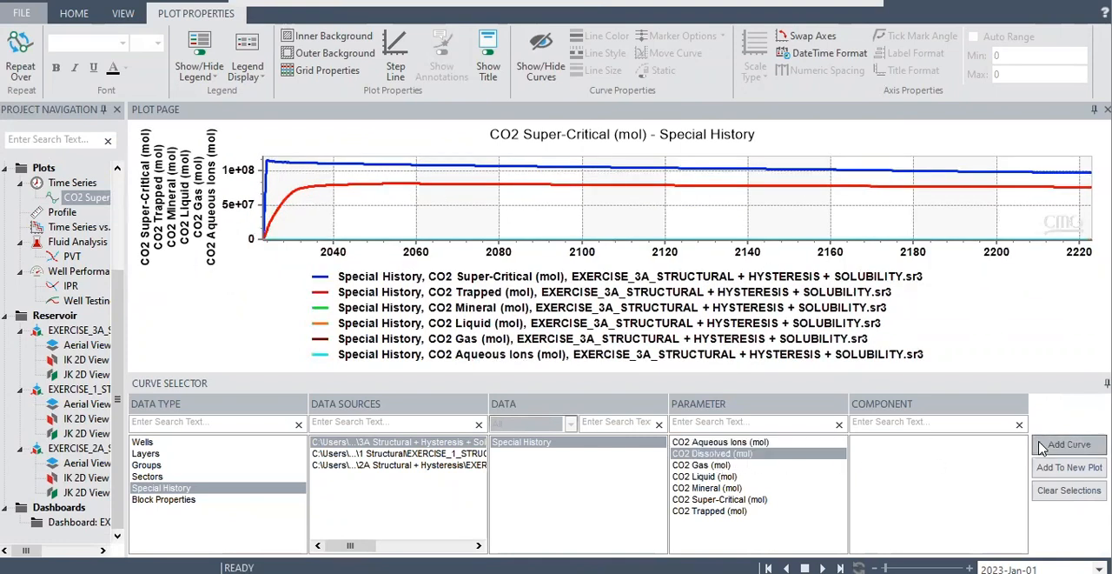
click(1042, 448)
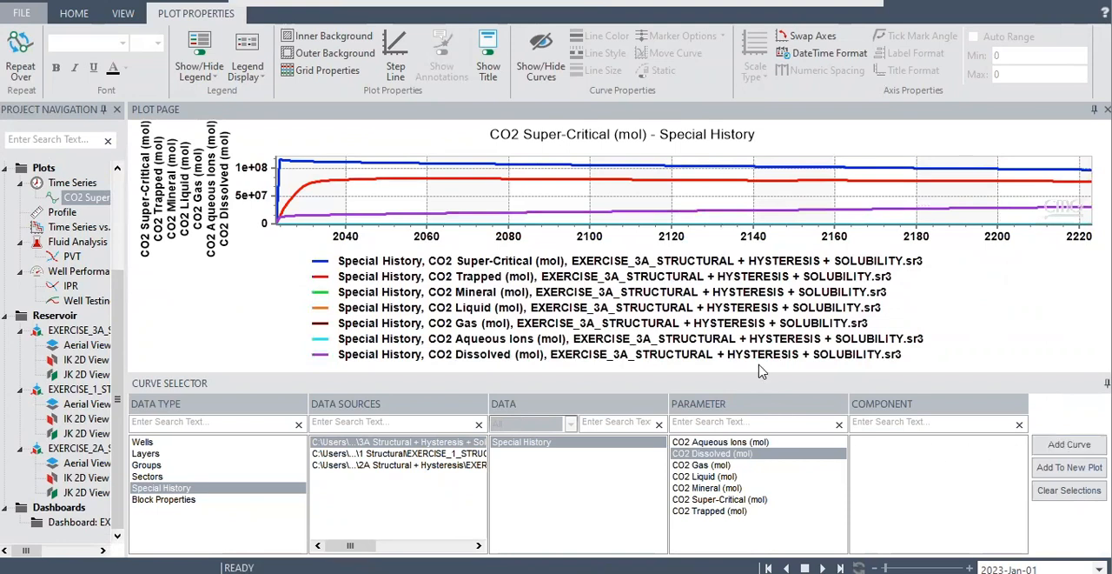
Delete the CO2 Dissolved and CO2 Aqueous Ions curves from the plot.
mouse_move(765, 361)
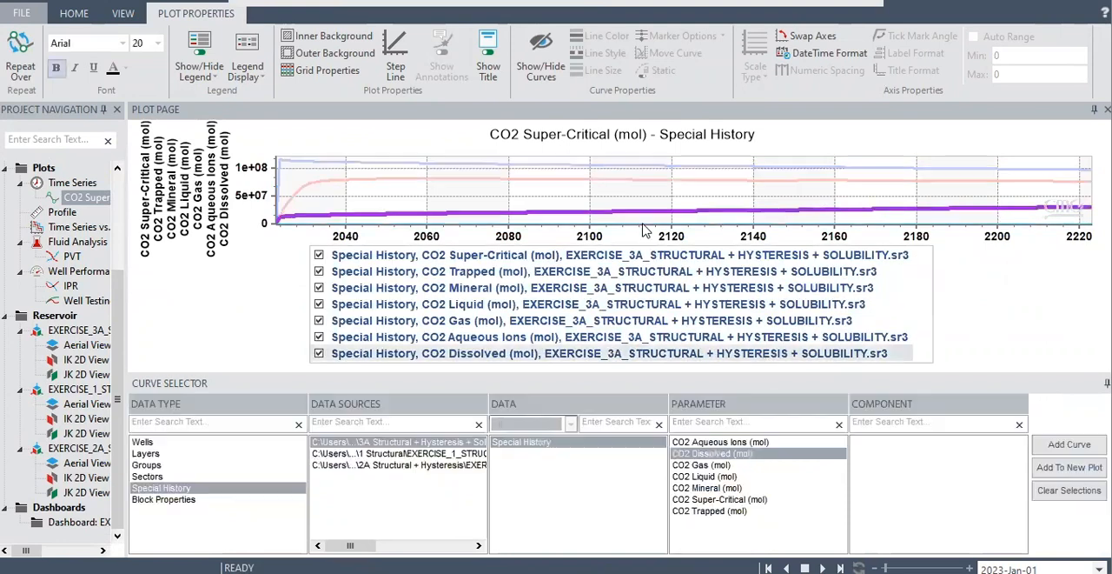
click(645, 228)
right_click(644, 229)
click(699, 251)
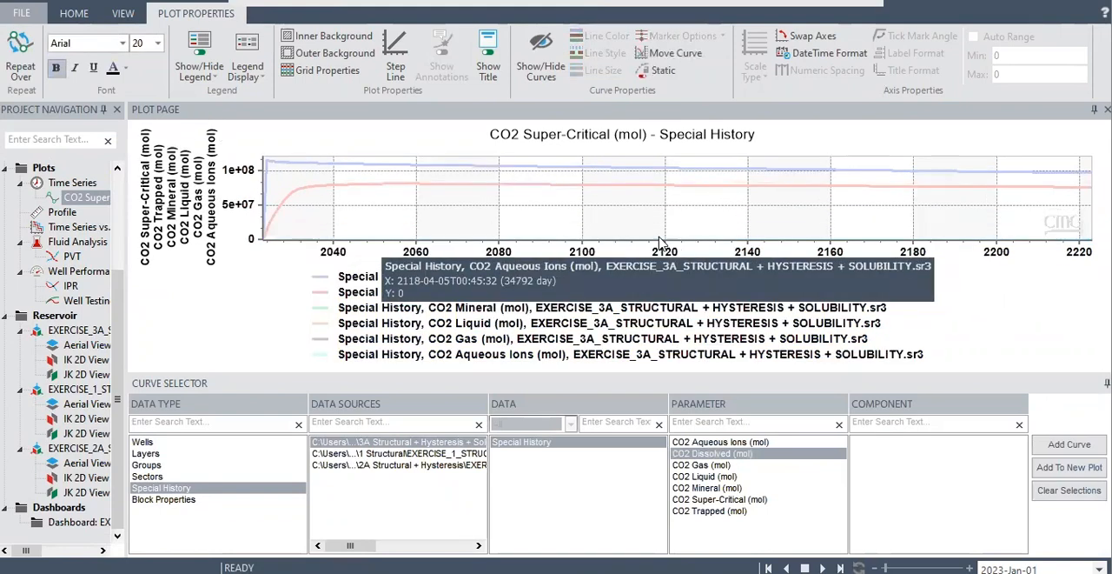
click(666, 239)
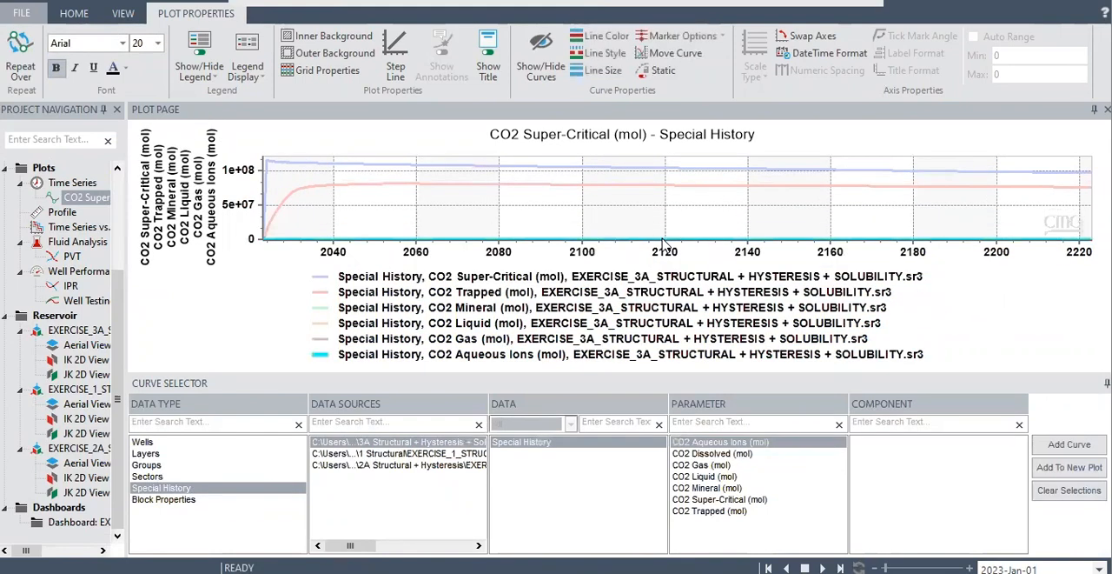
right_click(666, 238)
click(714, 268)
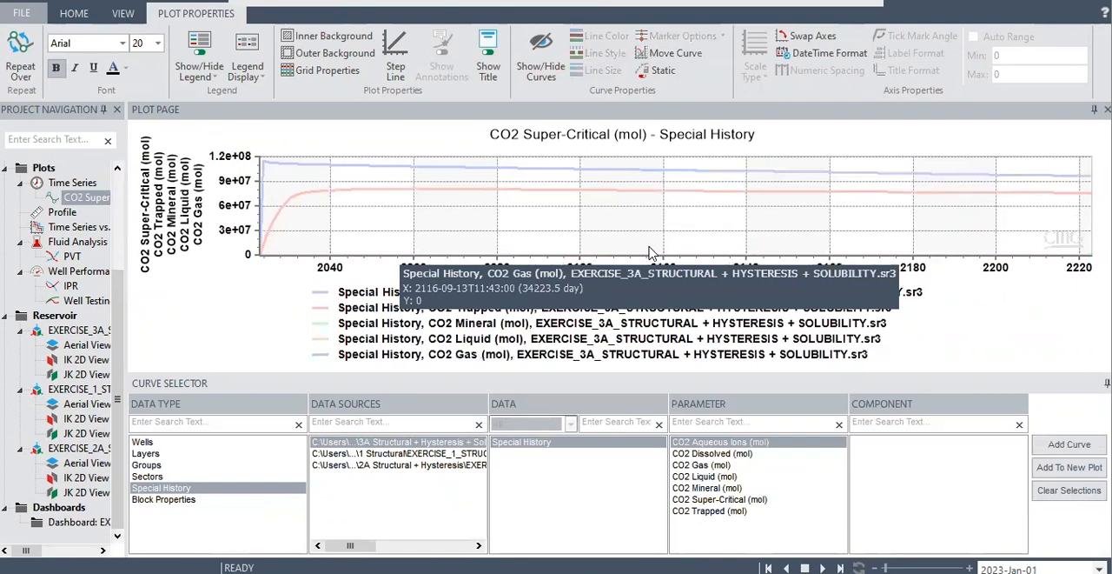
Delete the CO2 Gas, CO2 Liquid and CO2 Mineral curves from the plot.
click(645, 255)
right_click(645, 261)
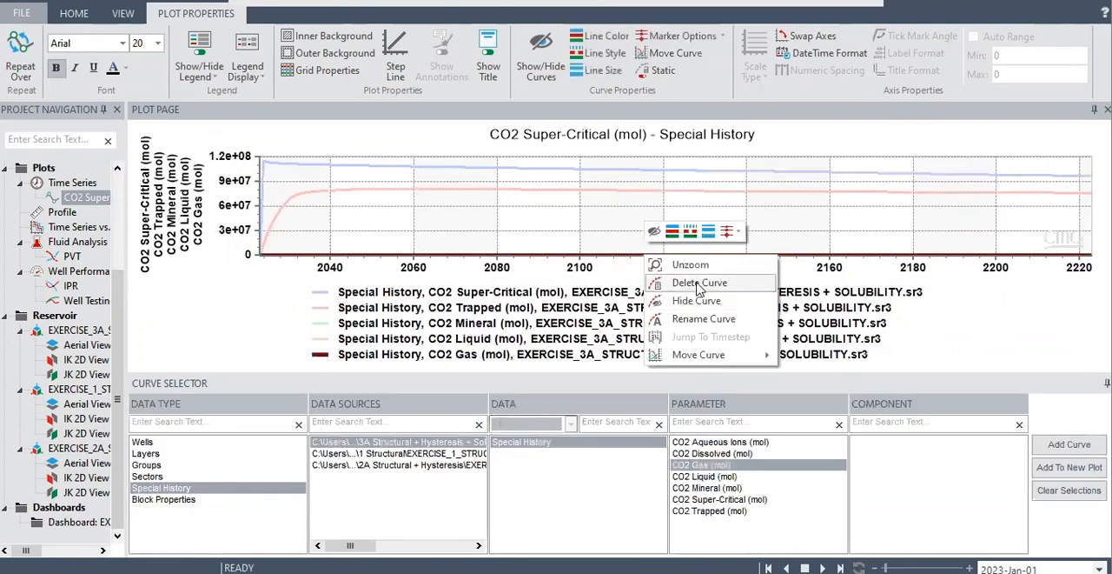
click(693, 290)
click(638, 269)
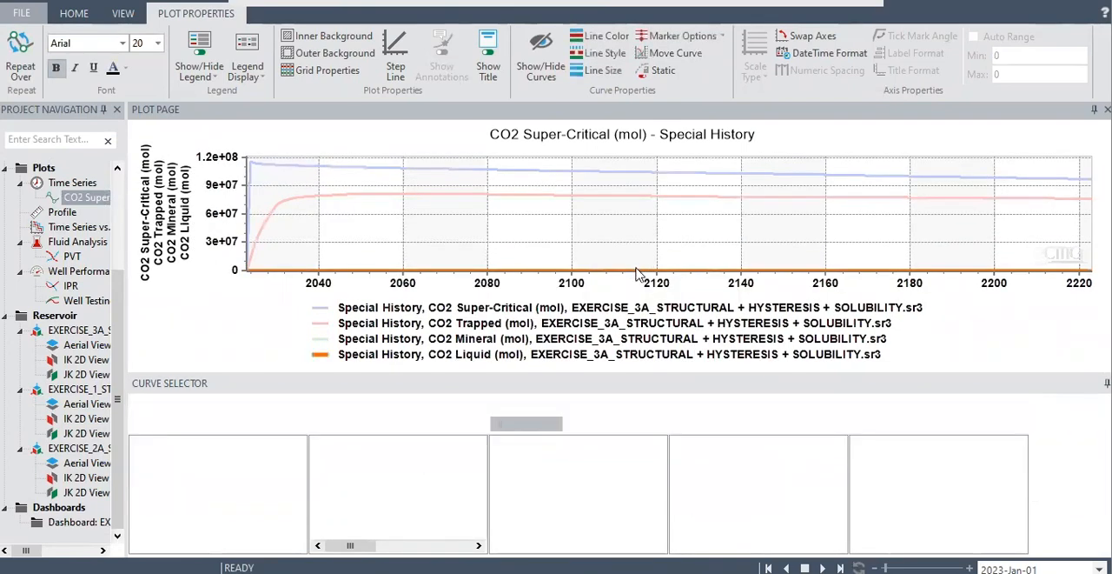
right_click(640, 270)
click(691, 292)
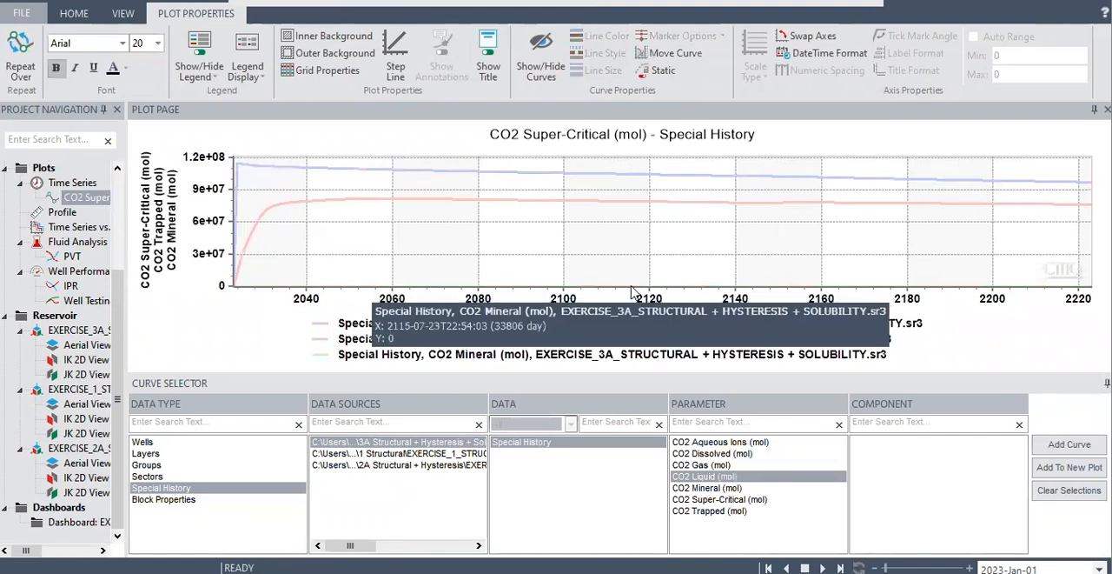
click(640, 287)
right_click(640, 287)
click(687, 314)
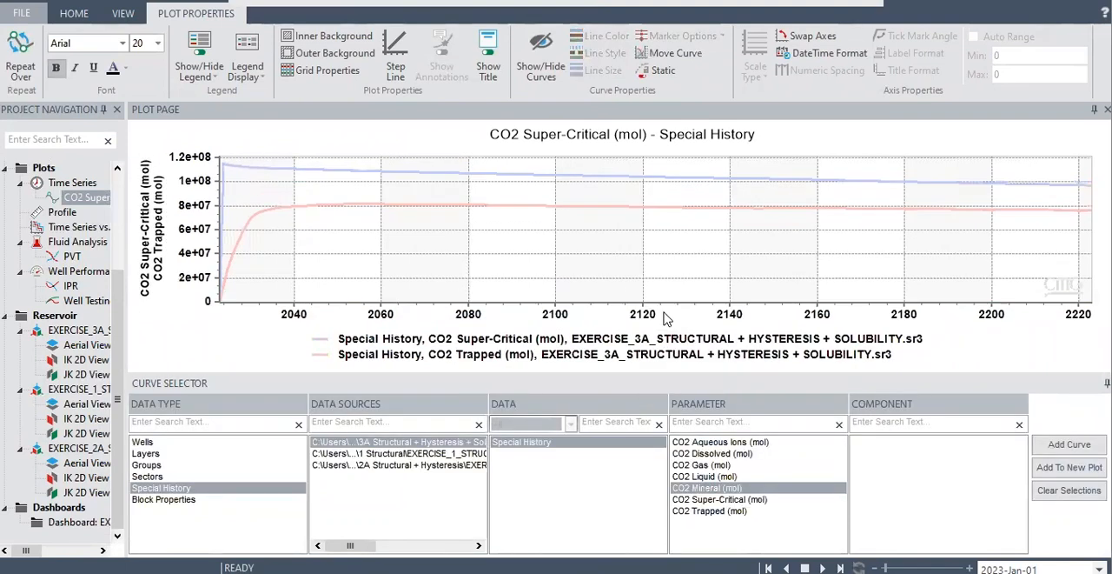
Add the CO2 Dissolved (mol) curve of the 3A case again and highlight the CO2 Super-Critical curve for comparison.
click(714, 454)
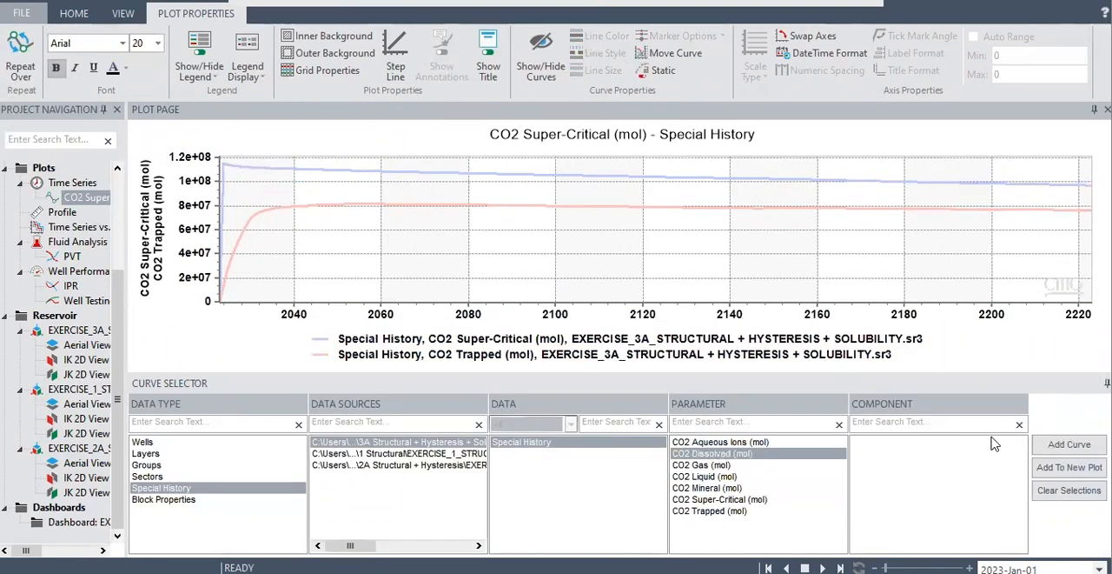
click(1053, 445)
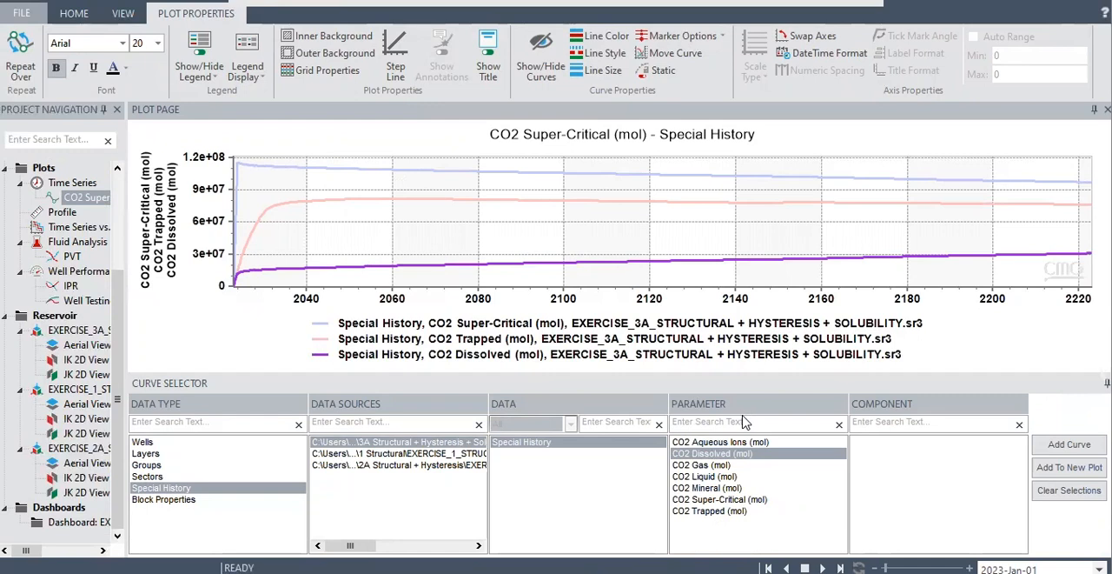
click(245, 174)
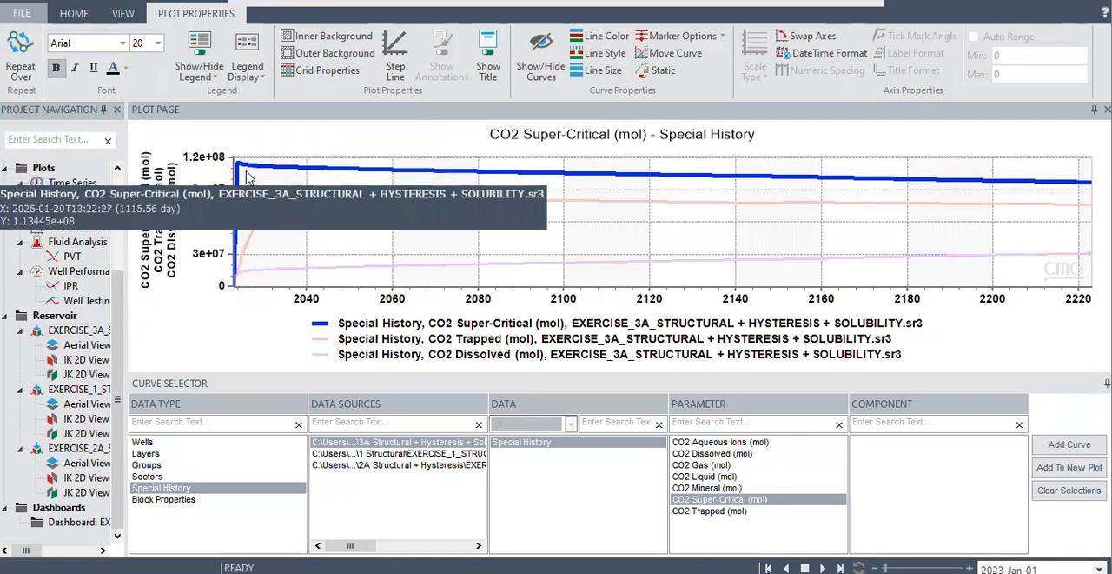
mouse_move(1073, 264)
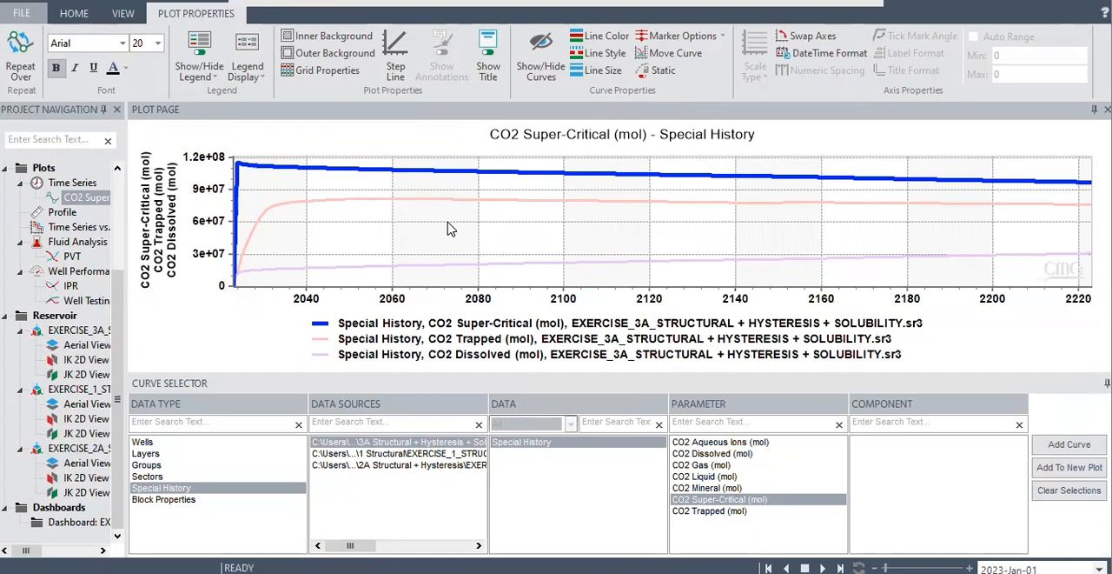
click(450, 229)
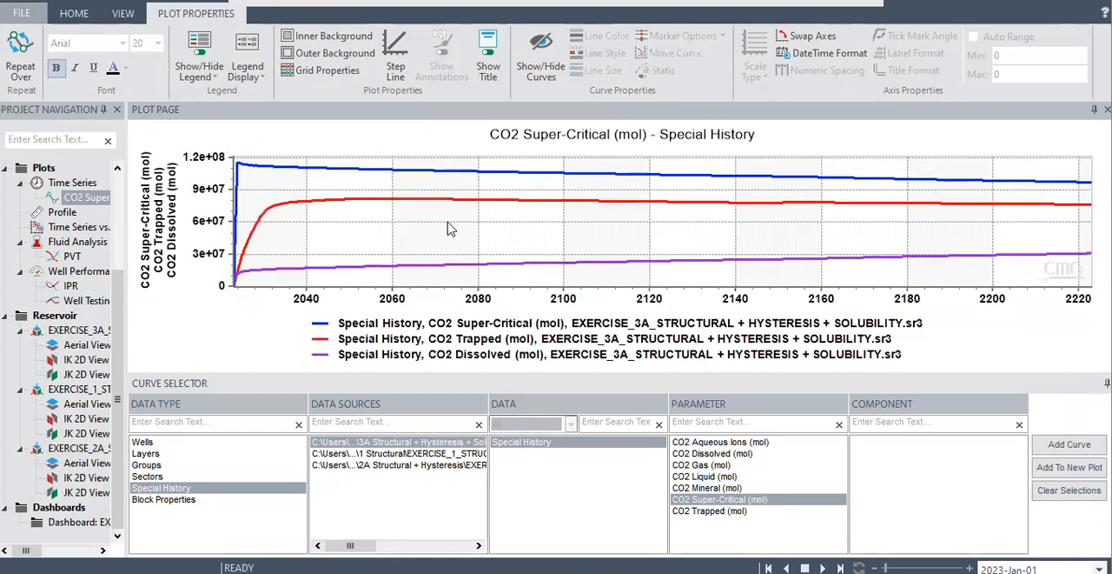
Delete the CO2 Trapped and CO2 Dissolved curves, keeping only CO2 Super-Critical on the plot.
right_click(702, 175)
click(413, 202)
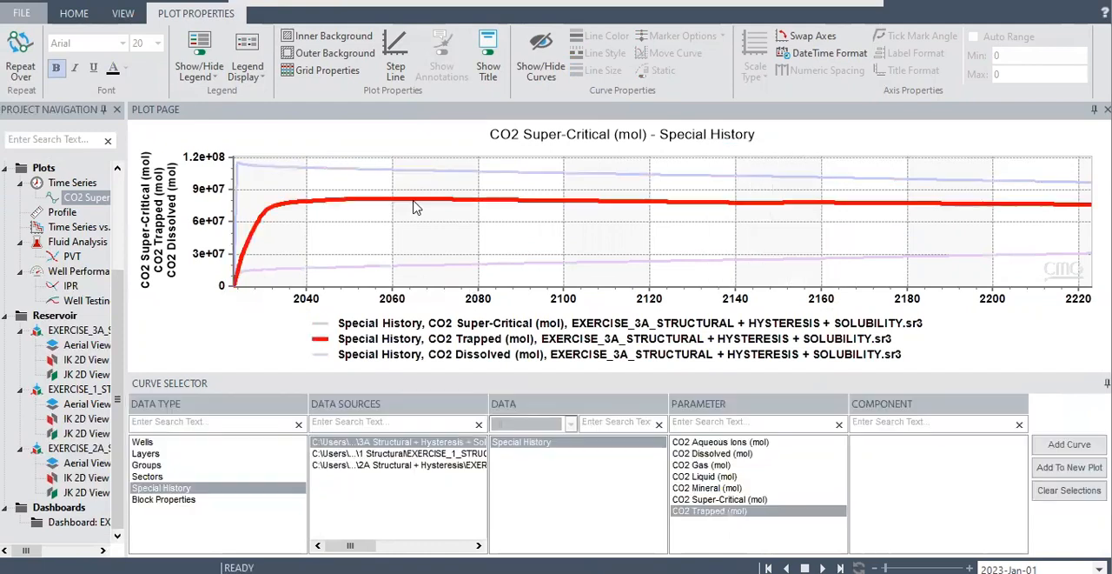
right_click(415, 208)
click(425, 251)
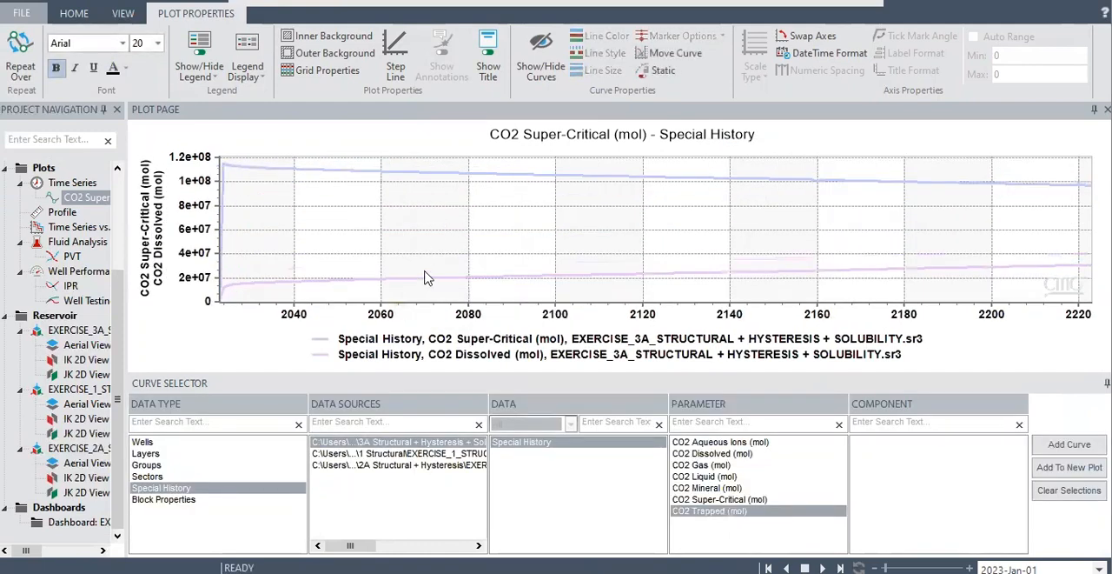
click(423, 285)
right_click(423, 283)
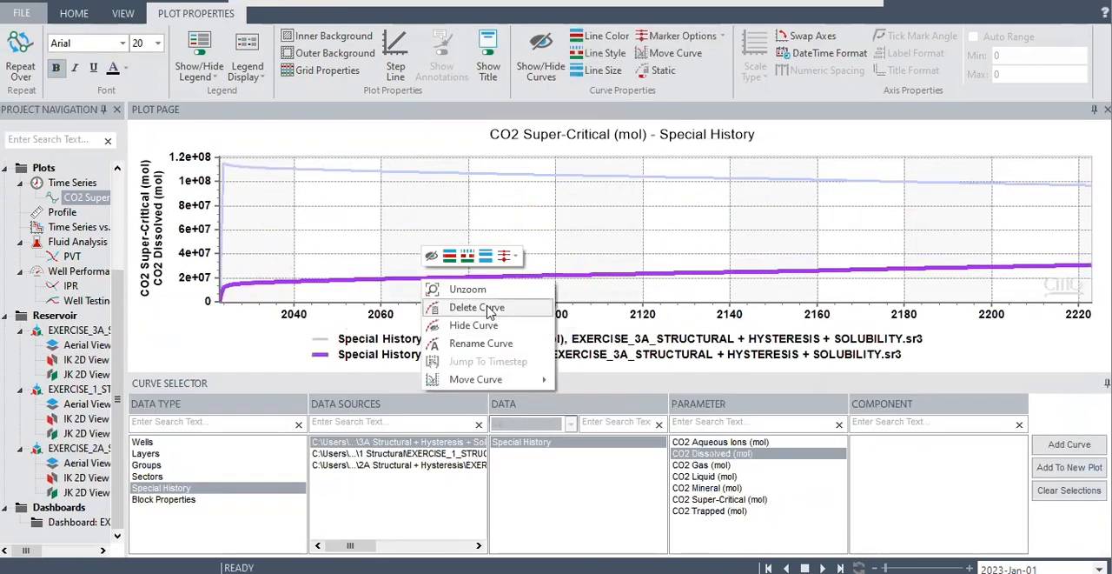
click(489, 310)
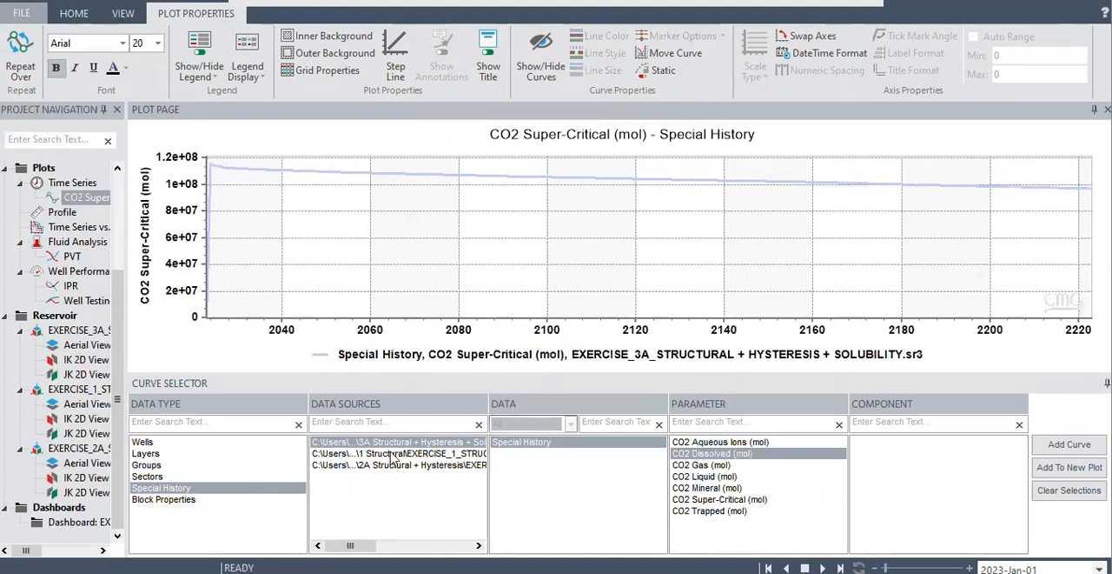
Add the CO2 Super-Critical (mol) curve from the EXERCISE_1_STRUCTURAL case to the plot.
click(391, 453)
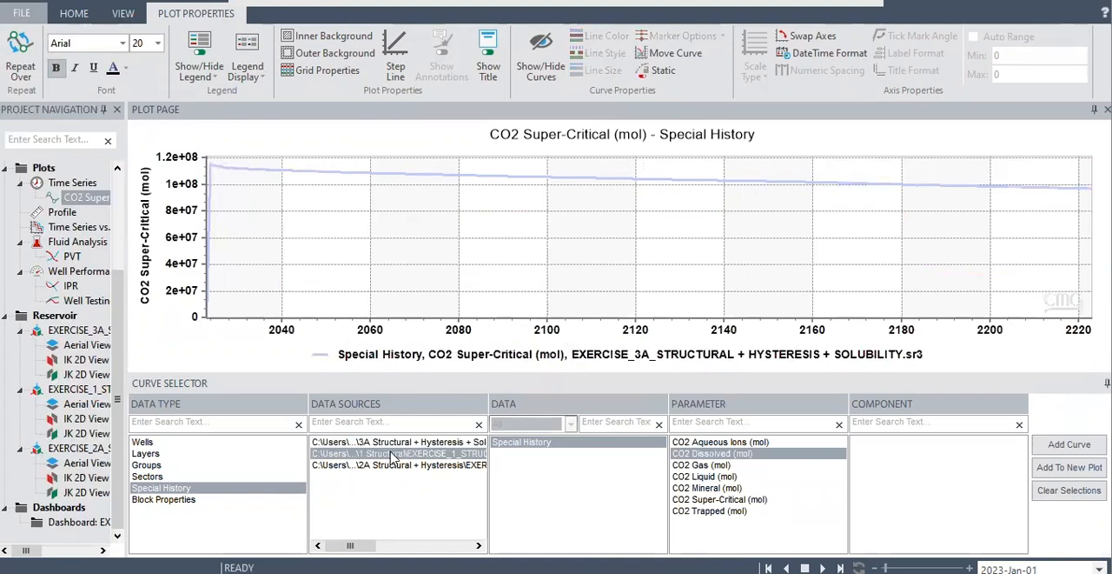
click(734, 500)
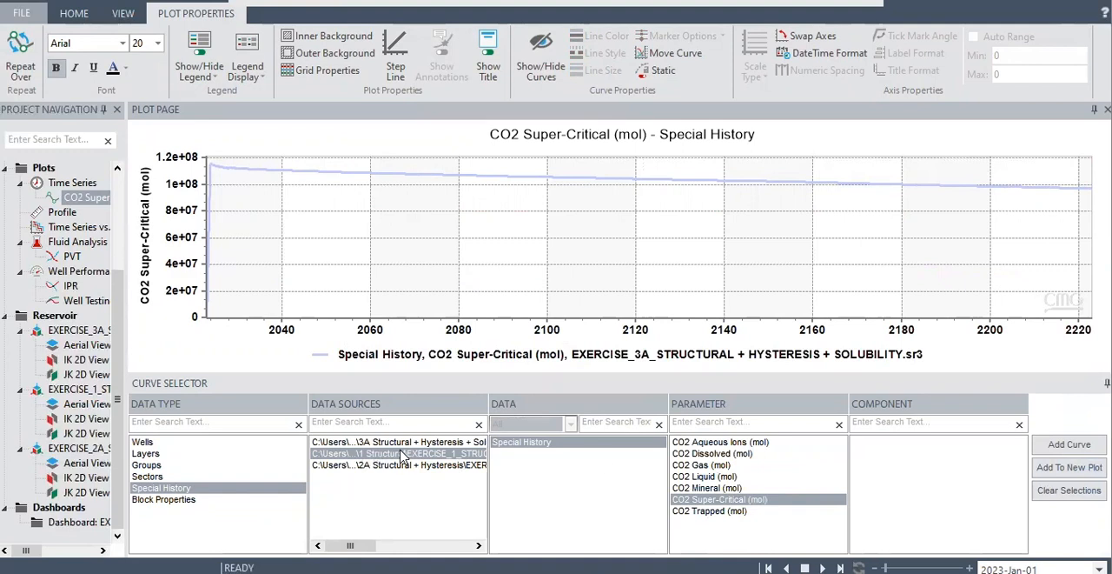
click(1069, 444)
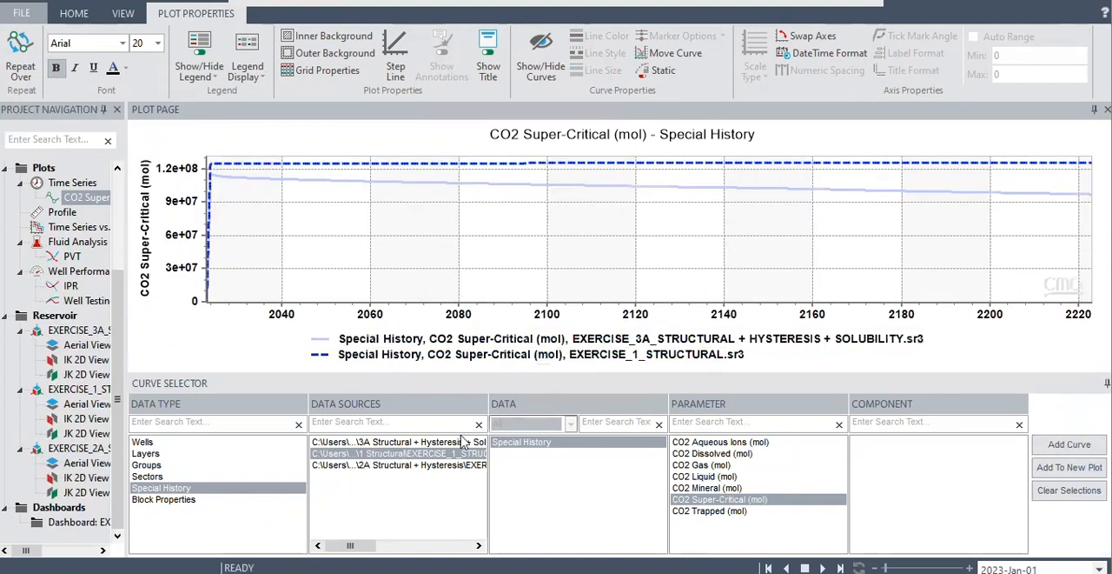
Add the CO2 Super-Critical (mol) curve from the EXERCISE_2A_STRUCTURAL + HYSTERESIS case to the plot.
click(433, 466)
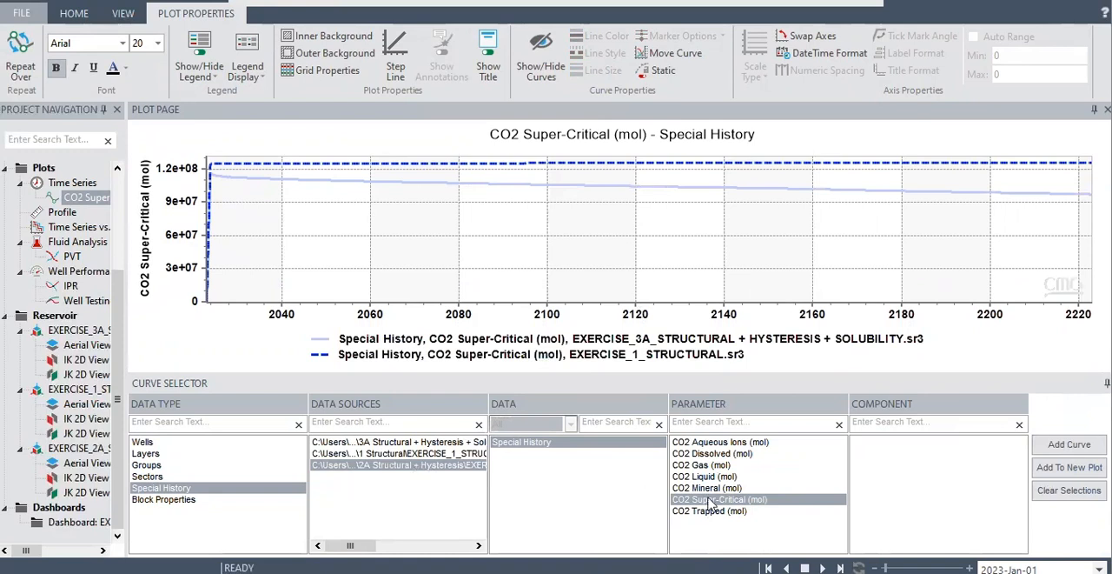
click(1069, 445)
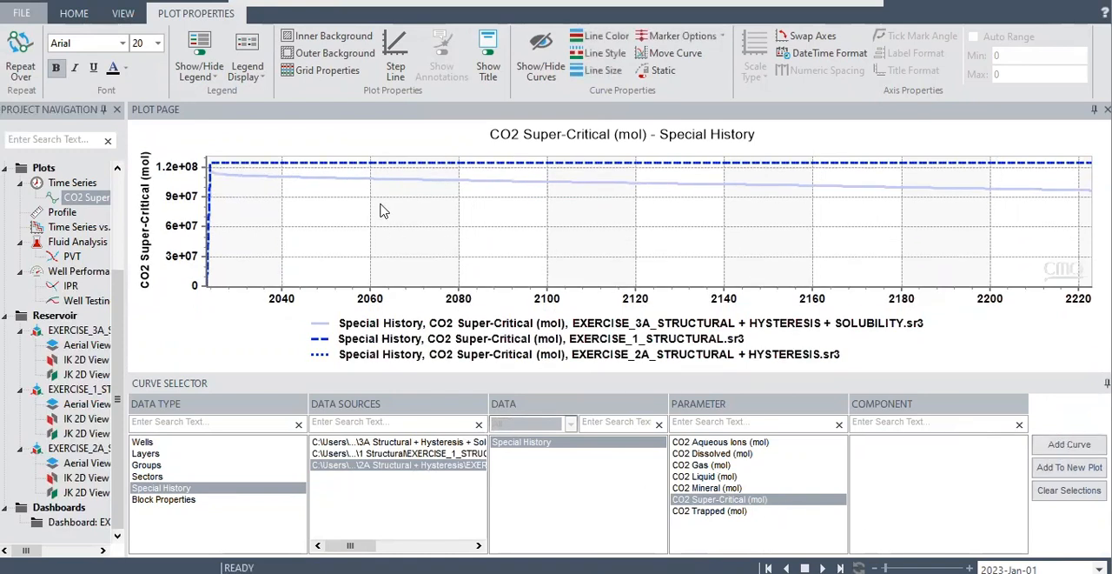
mouse_move(375, 156)
Delete the CO2 Super-Critical curves of all three cases, starting with the 3A case, to clear the plot.
click(292, 179)
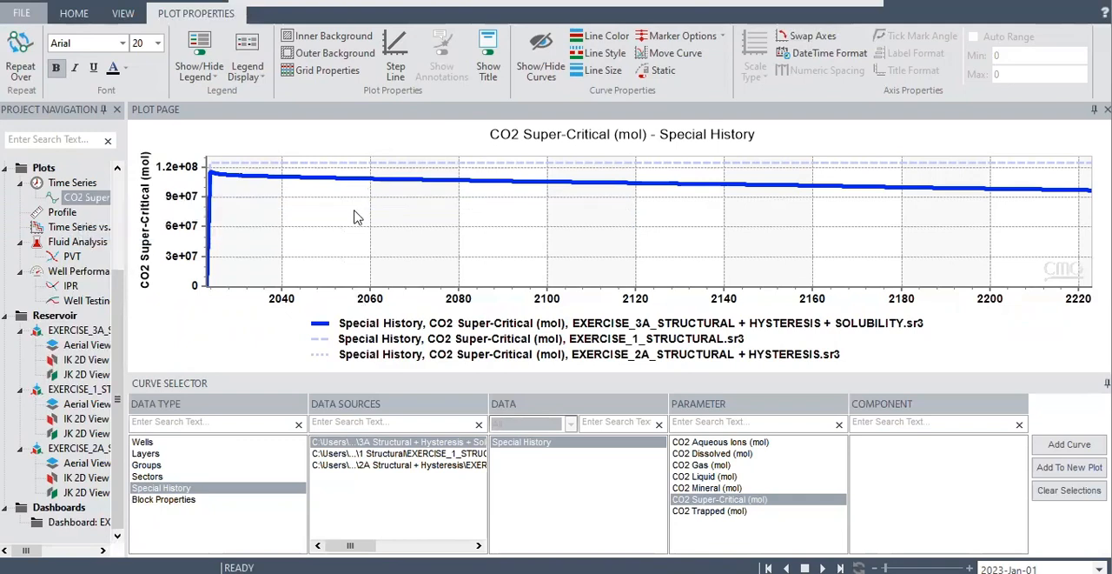
right_click(366, 182)
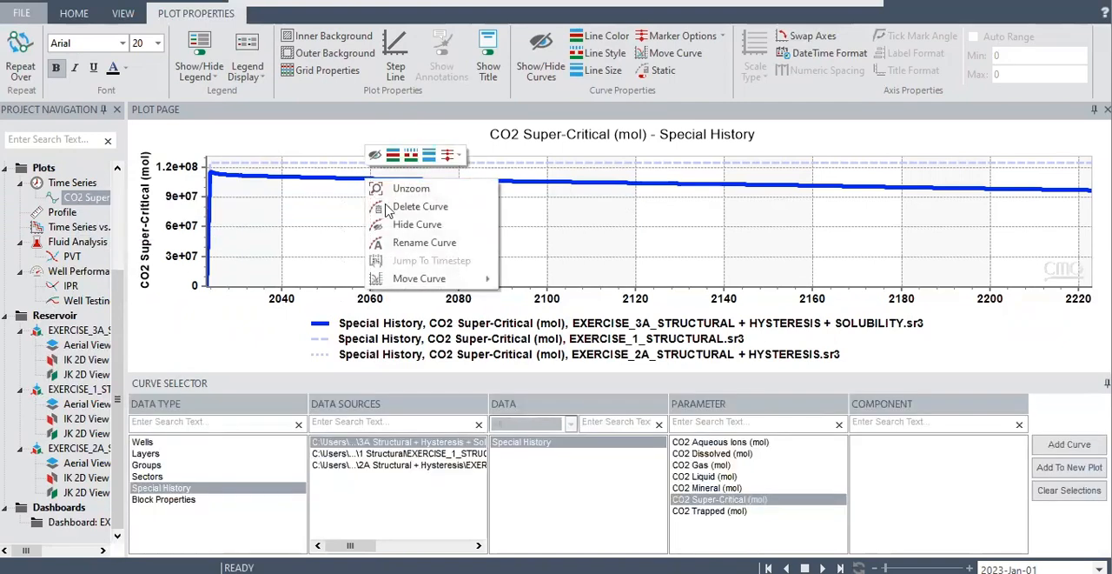
click(401, 203)
right_click(400, 171)
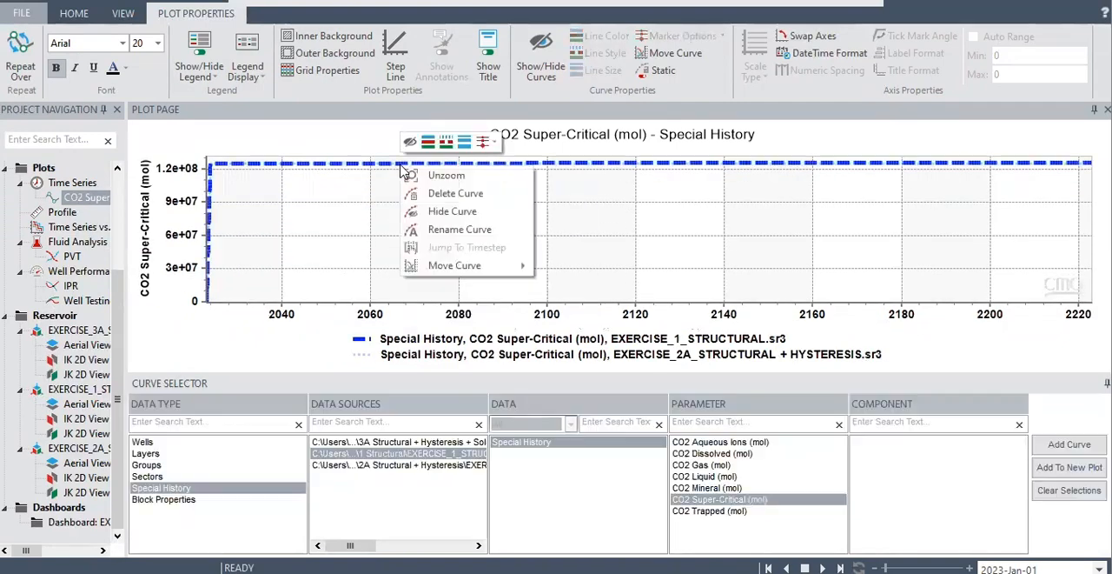
click(430, 192)
right_click(432, 173)
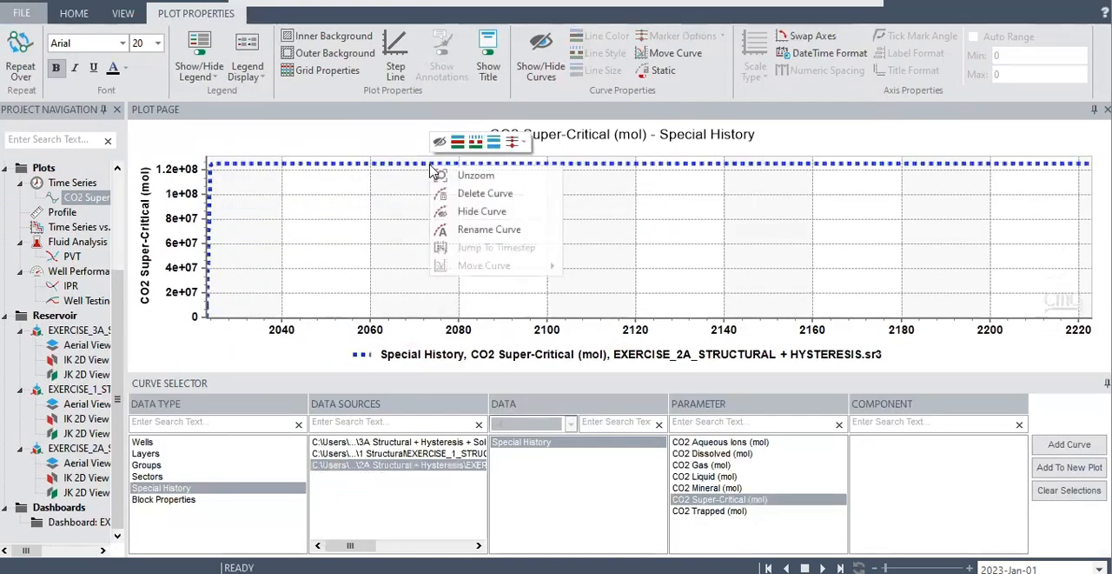
click(460, 192)
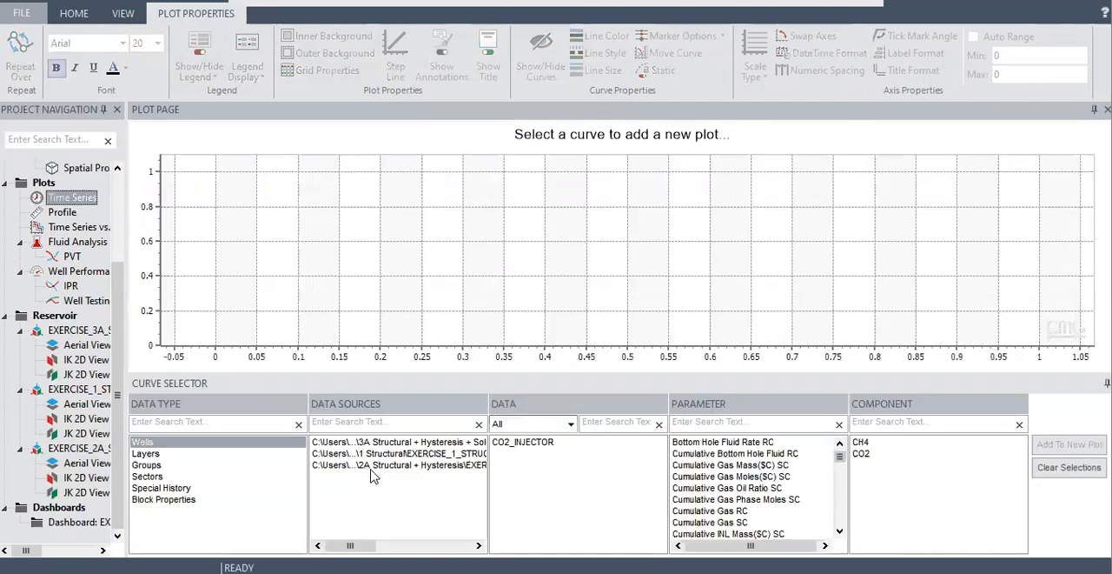
Create a new time series plot of the Special History parameter CO2 Trapped (mol) for the 3A structural, hysteresis and solubility case.
click(388, 444)
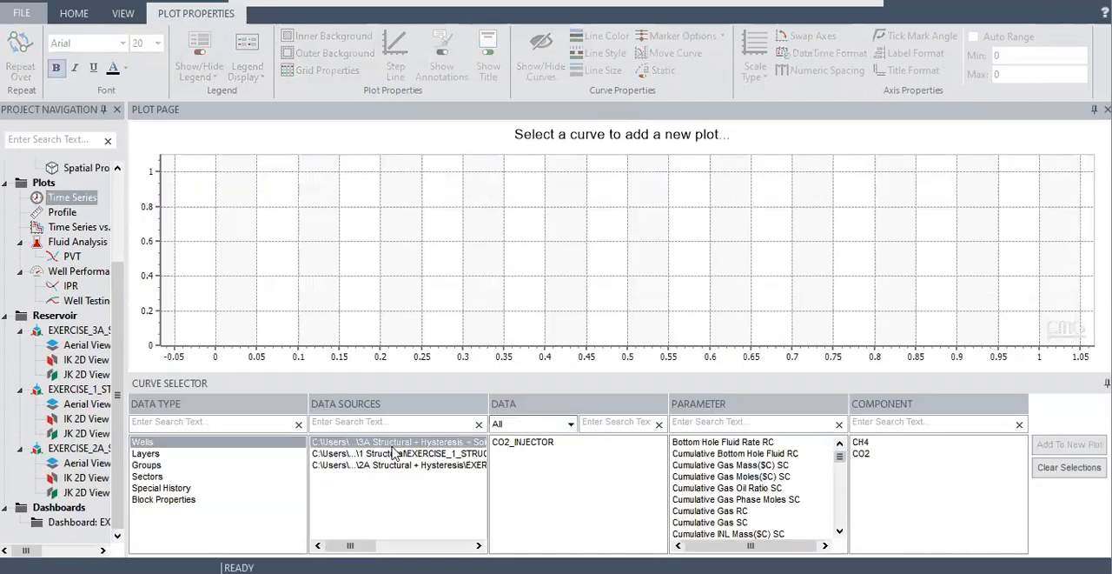
click(165, 488)
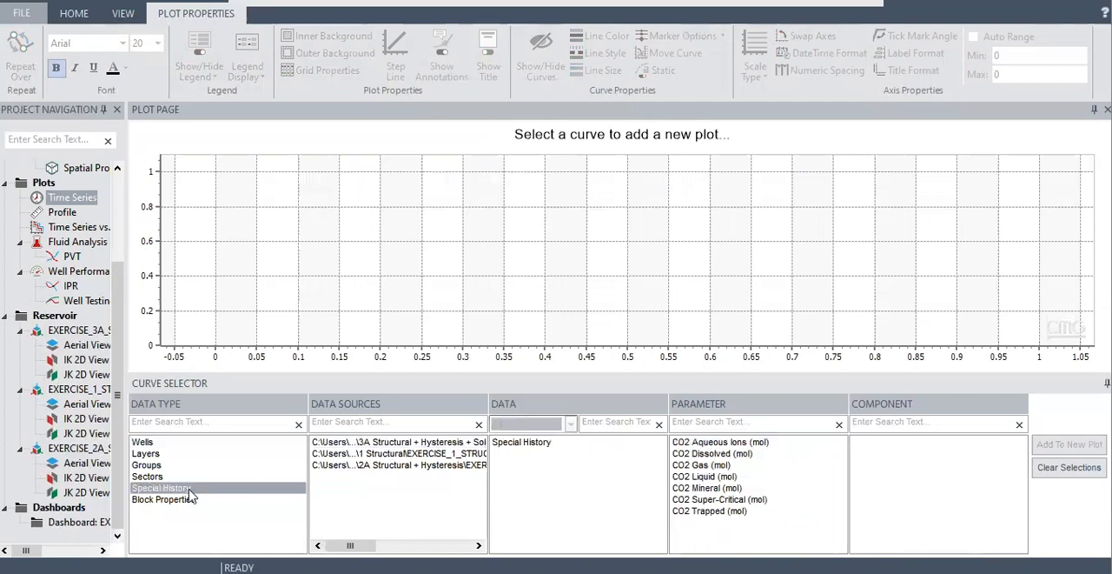
click(419, 444)
click(522, 445)
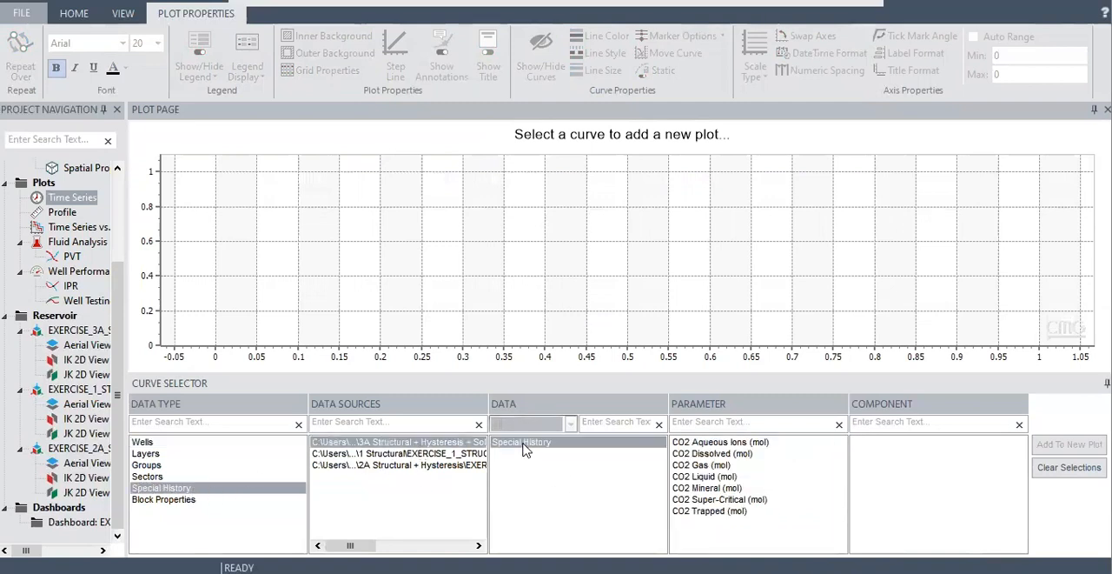
click(695, 511)
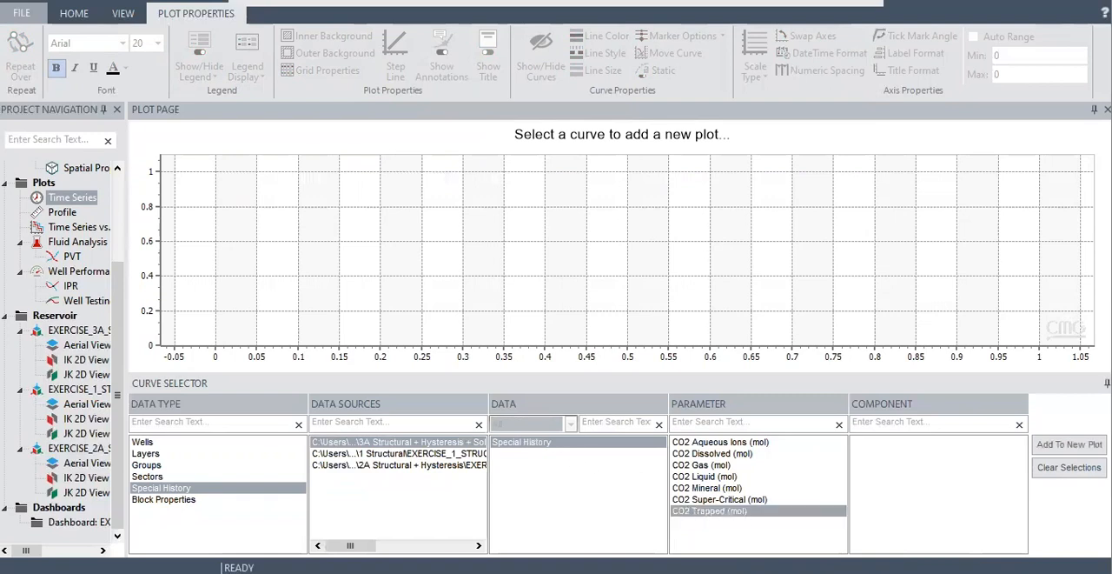
click(1070, 444)
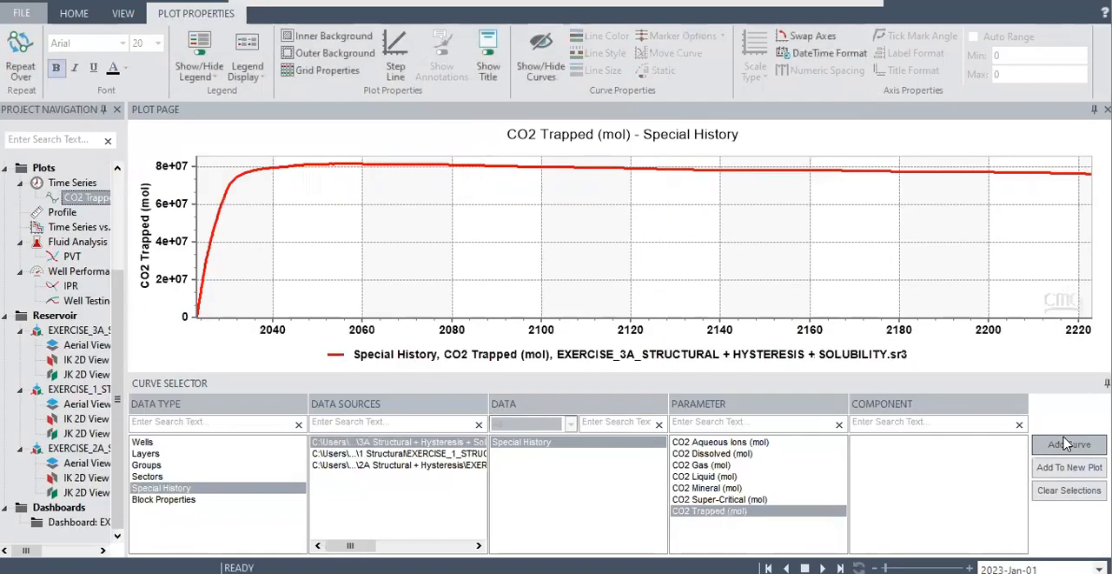
Add the CO2 Trapped (mol) curves from the EXERCISE_1_STRUCTURAL and EXERCISE_2A_STRUCTURAL + HYSTERESIS cases to the plot.
click(424, 452)
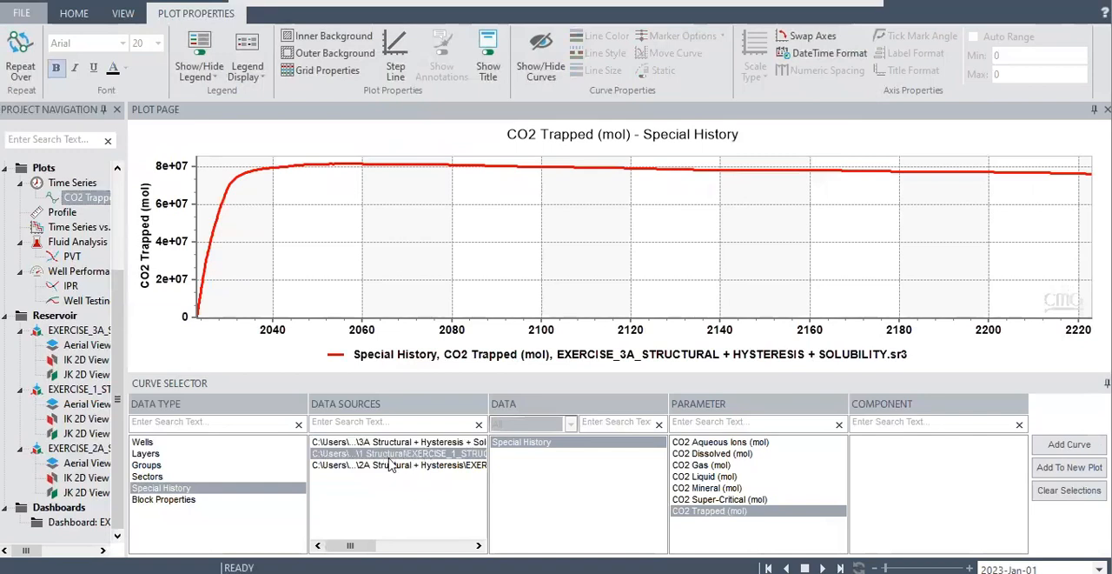
click(1067, 446)
mouse_move(532, 275)
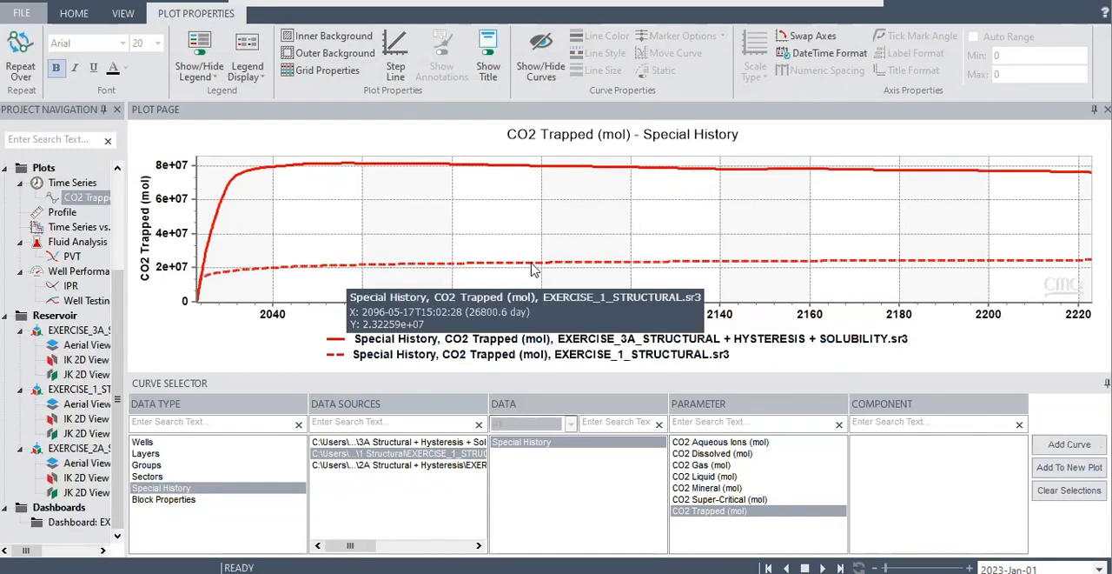
click(353, 466)
click(1069, 444)
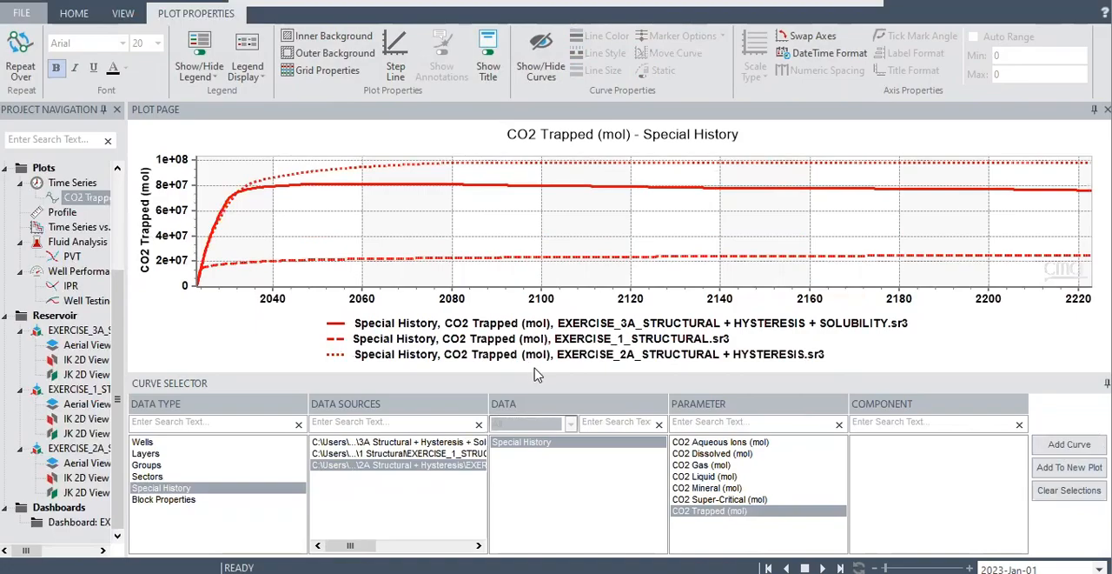